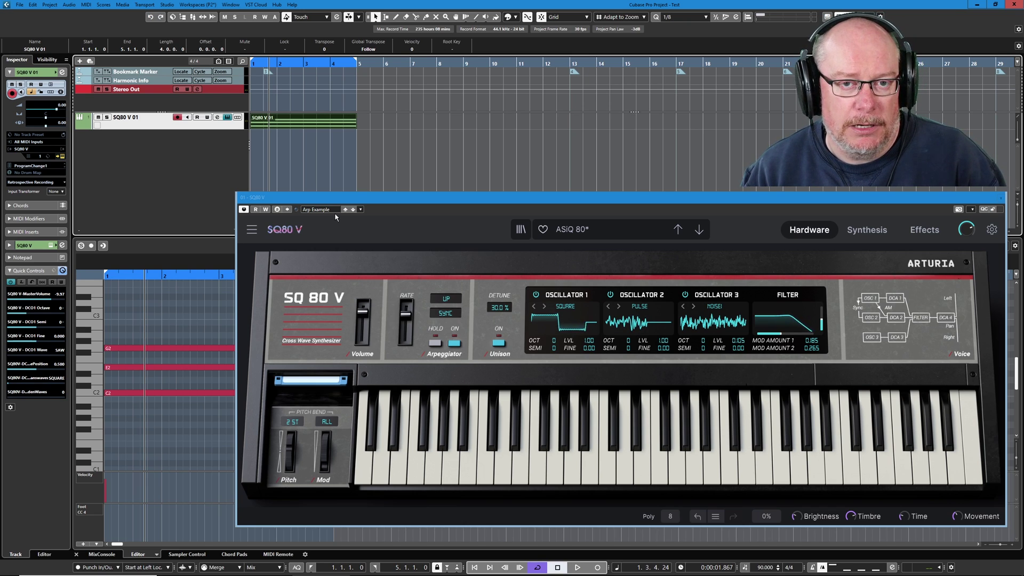
Step: Drag the SQ80 V window aside to reveal the C2–E2–G2 chord in the key editor
left_click_drag(371, 200, 1023, 192)
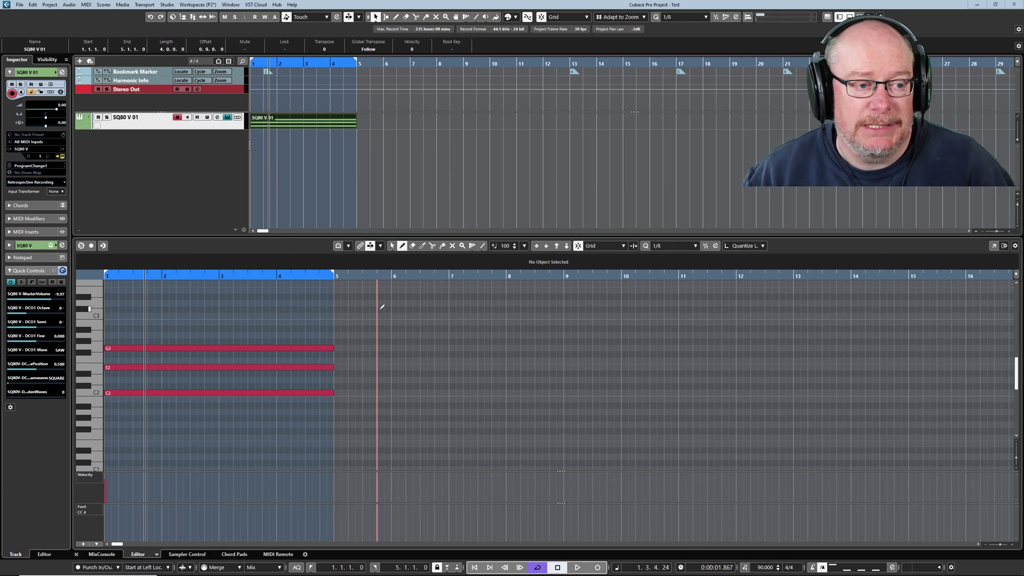
Step: Play back the sustained C2–E2–G2 chord part, stop, and rewind to the project start
left_click(142, 118)
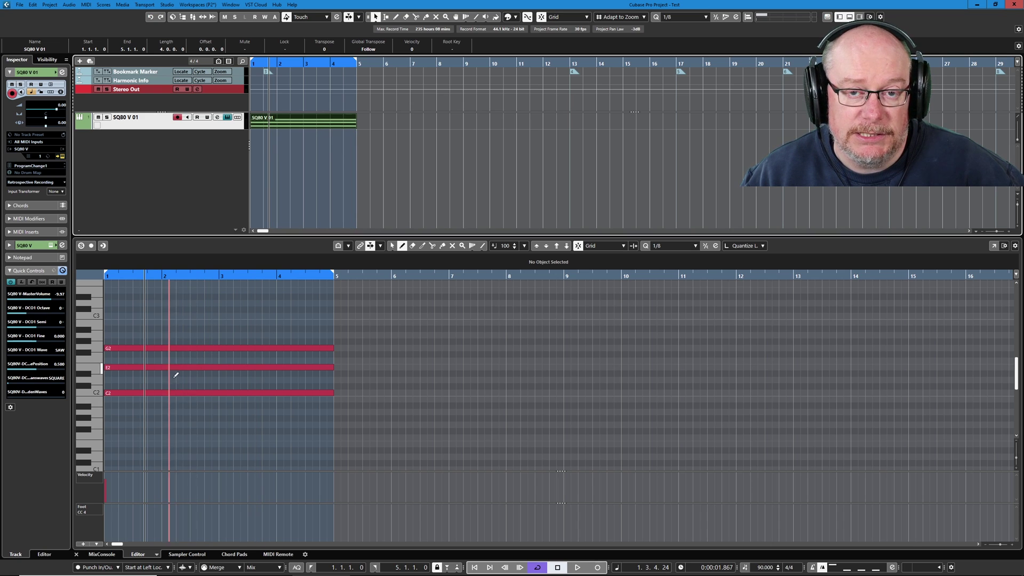
right_click(166, 177)
left_click(161, 156)
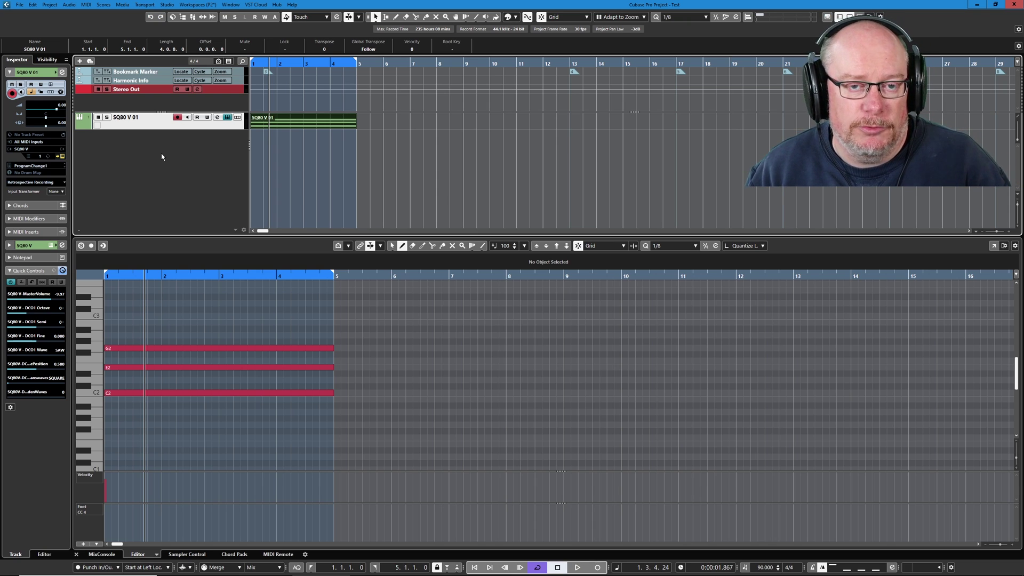
key("space")
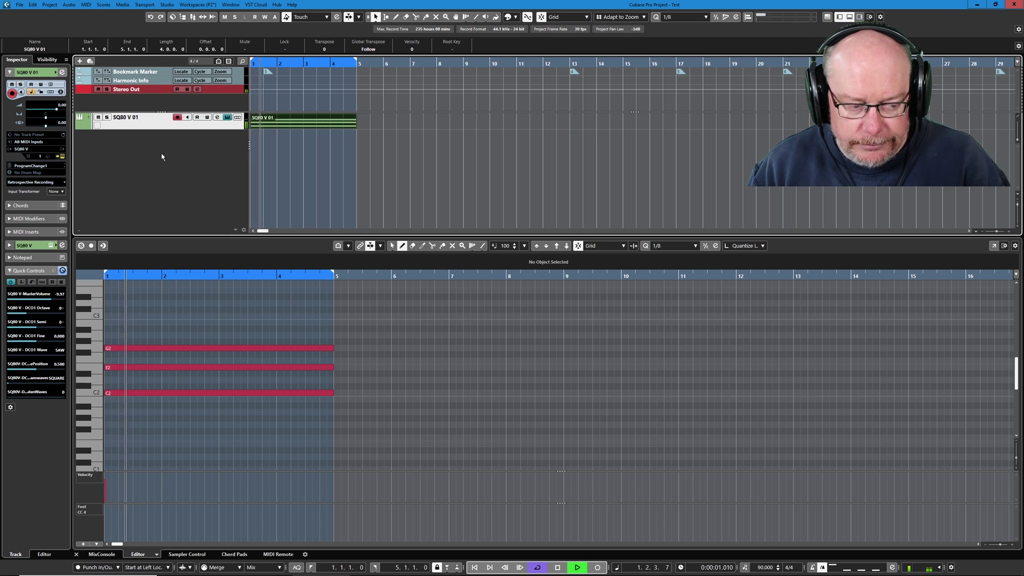
key("space")
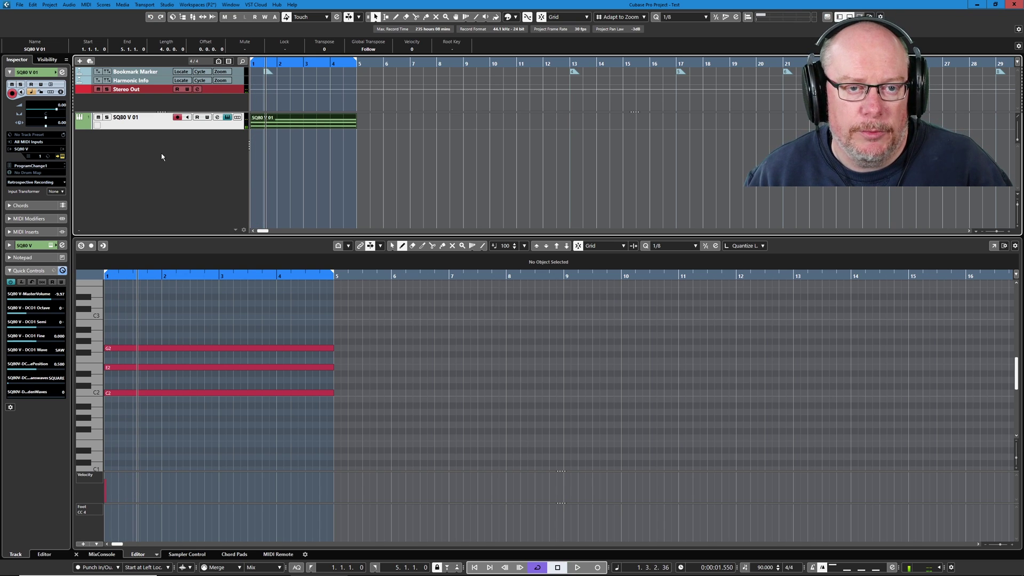
key("comma")
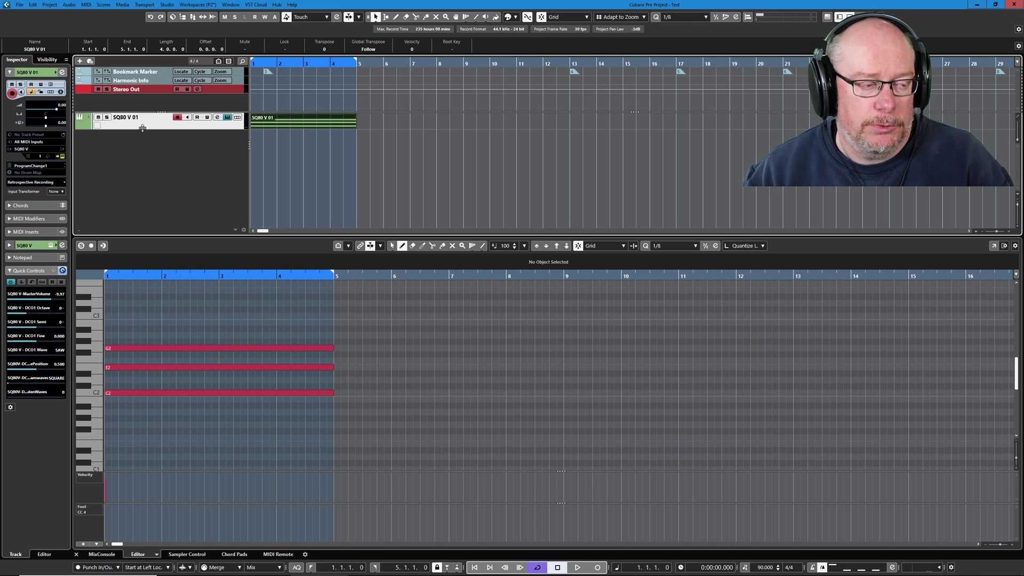
Step: Create a Scaler 2 instrument track, opening the Scaler 2 plugin window
left_click(80, 61)
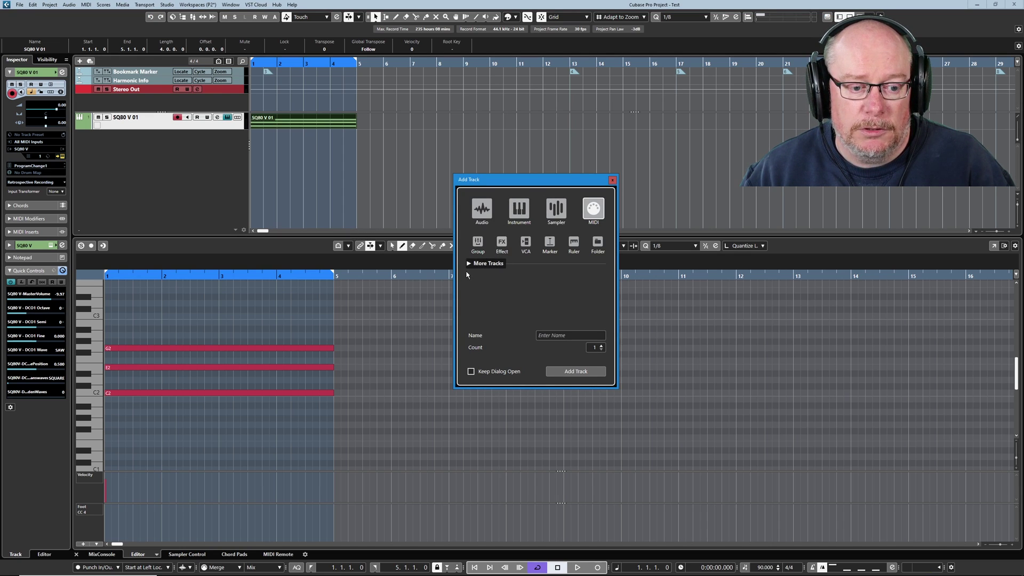
left_click(519, 208)
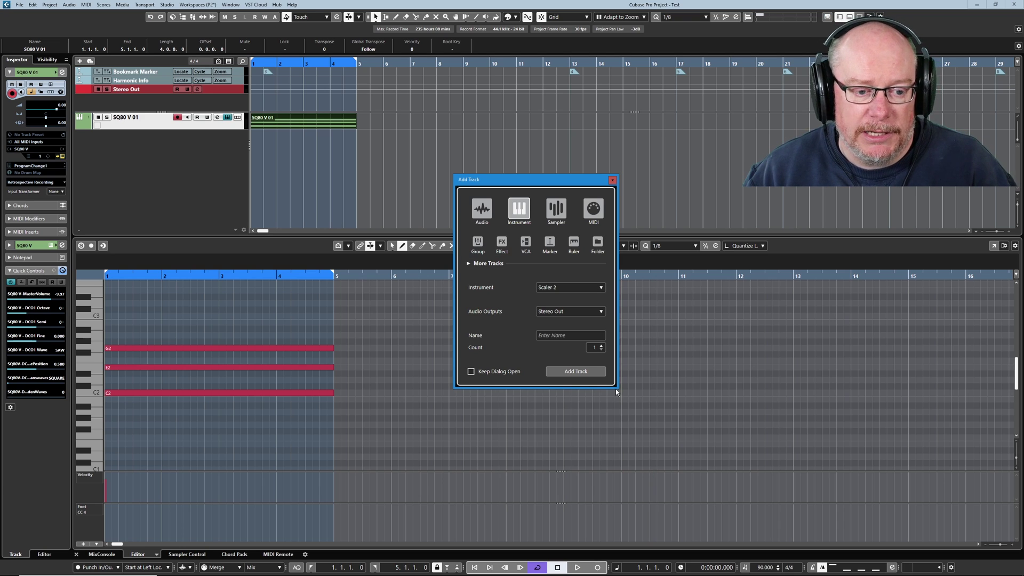
left_click(573, 371)
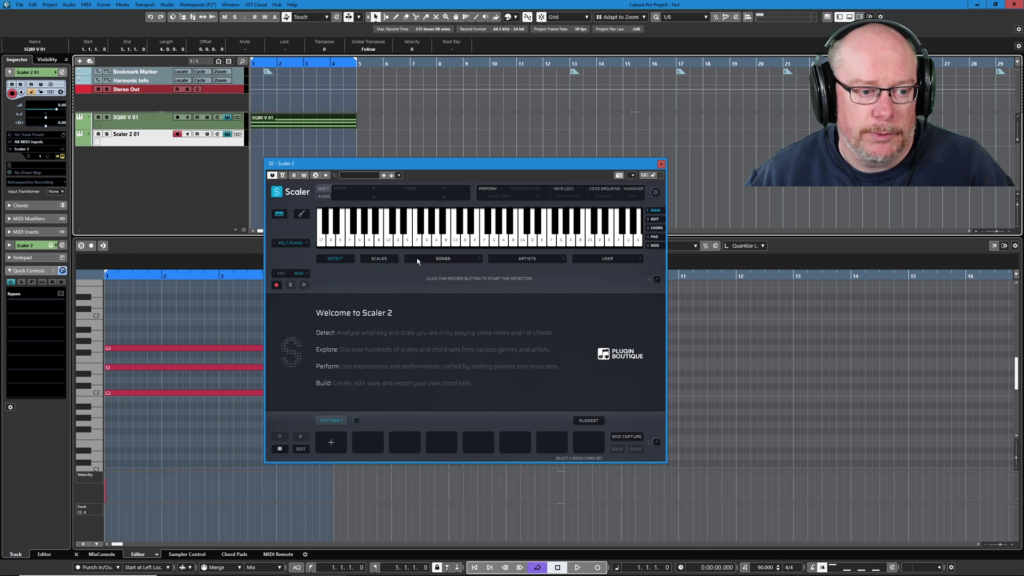
Step: Audition Scaler notes, load the Major scale chords (C maj to B dim), then close Scaler 2
left_click(375, 222)
left_click(463, 241)
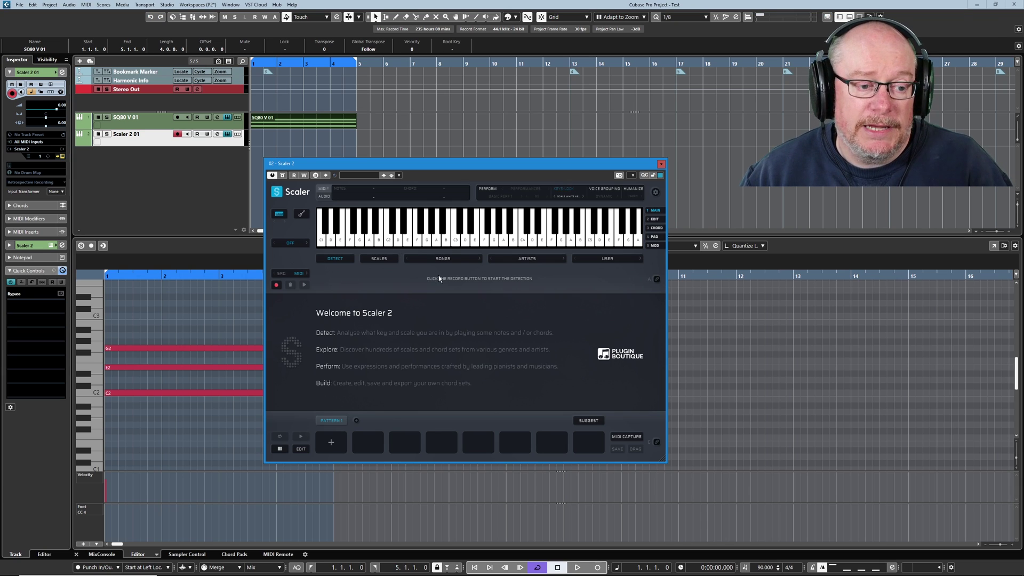
left_click(378, 259)
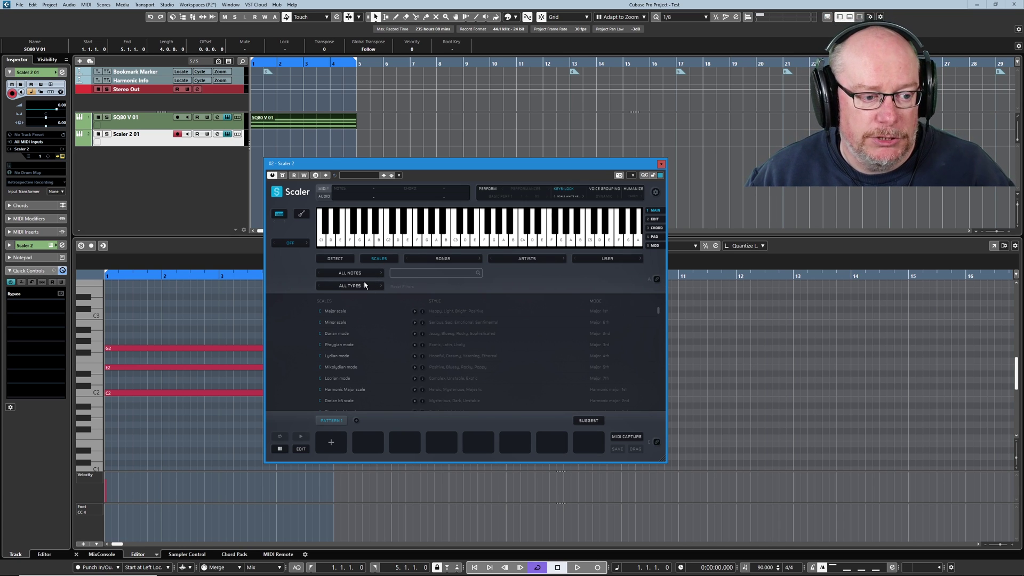
left_click(338, 312)
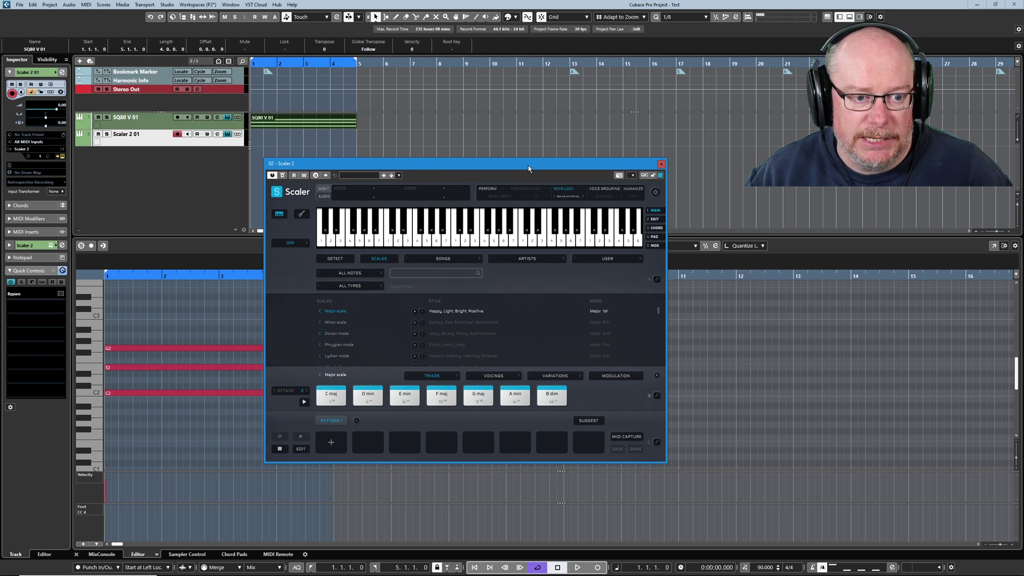
left_click_drag(528, 165, 562, 146)
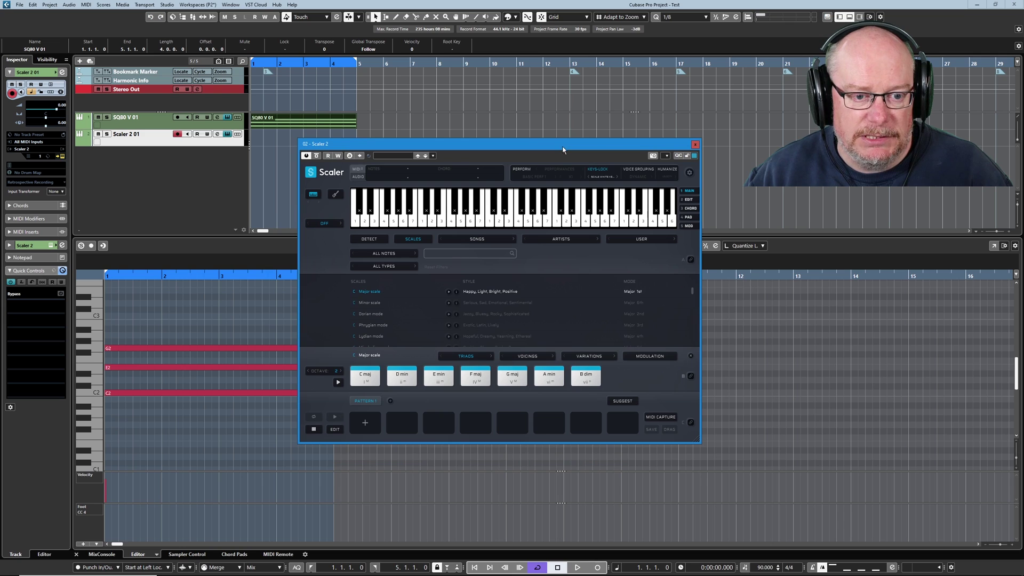
left_click(696, 145)
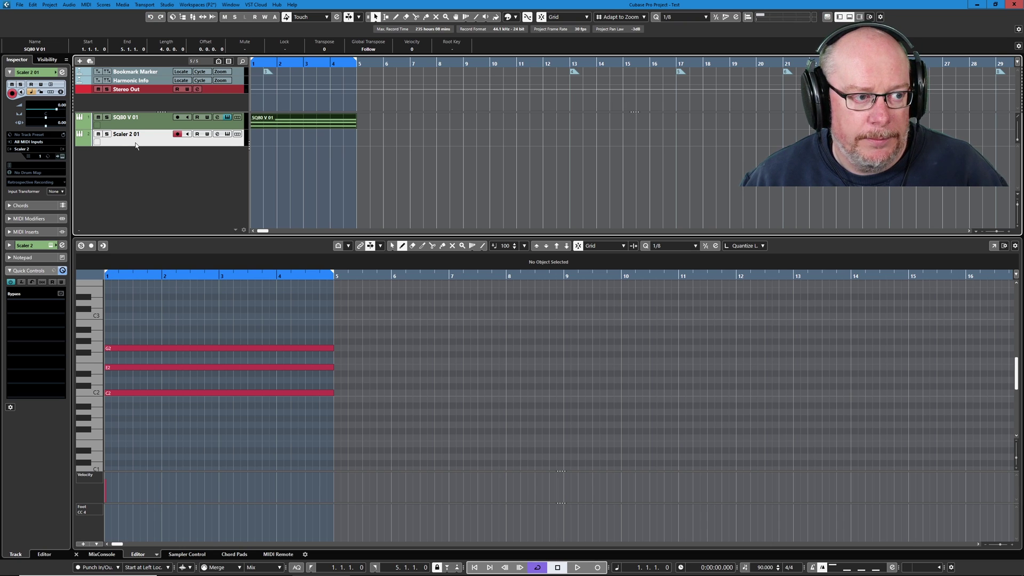
Step: Create a MIDI track named 'MIDI Arp' and set its MIDI channel to 1
left_click(79, 61)
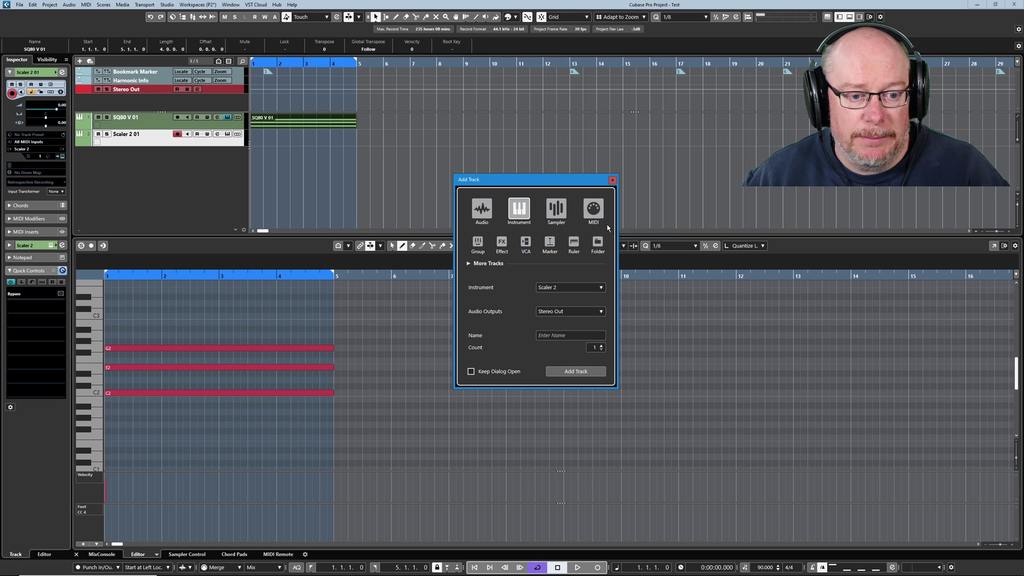
left_click(596, 208)
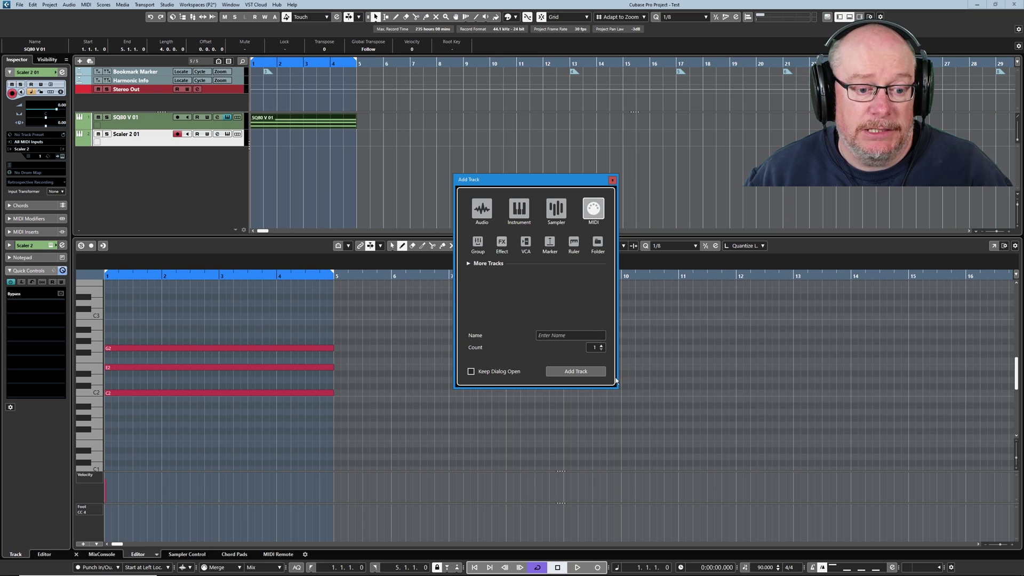
left_click(544, 335)
type("M")
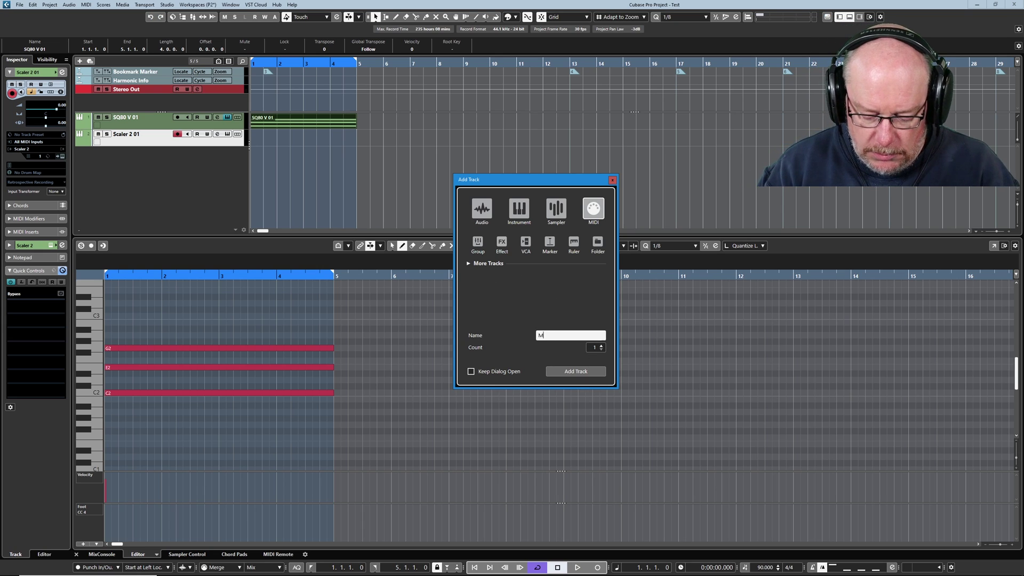
type("IDI Arp")
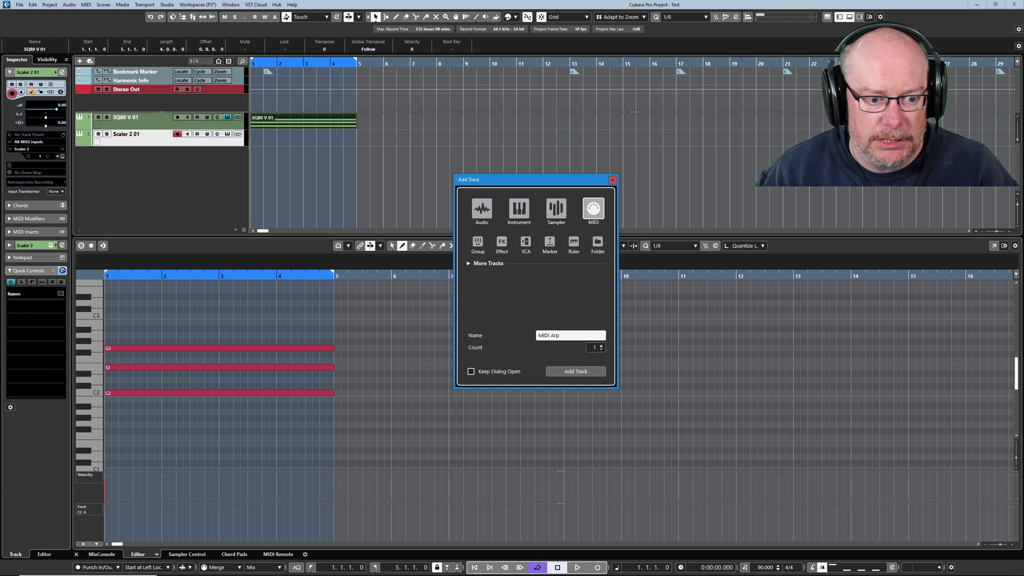
key("Return")
left_click(223, 151)
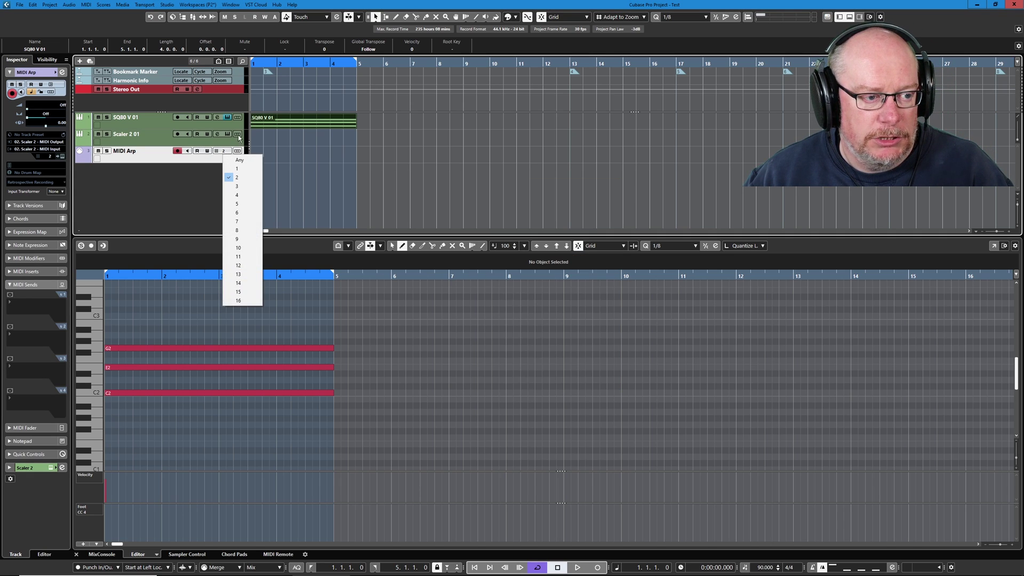
left_click(236, 170)
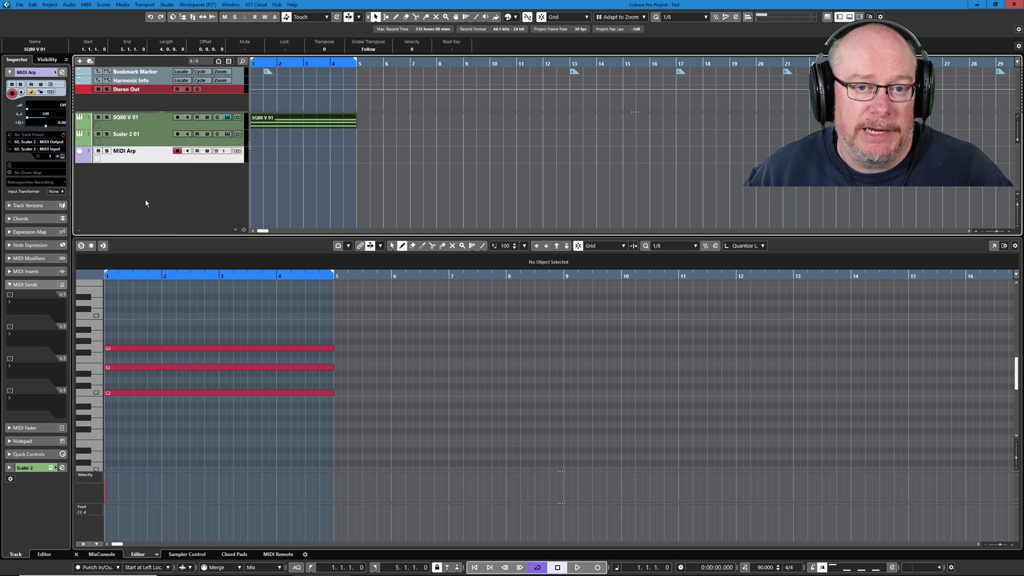
Step: Move the SQ80 V 01 chord part down onto the Scaler 2 01 track lane
left_click(141, 119)
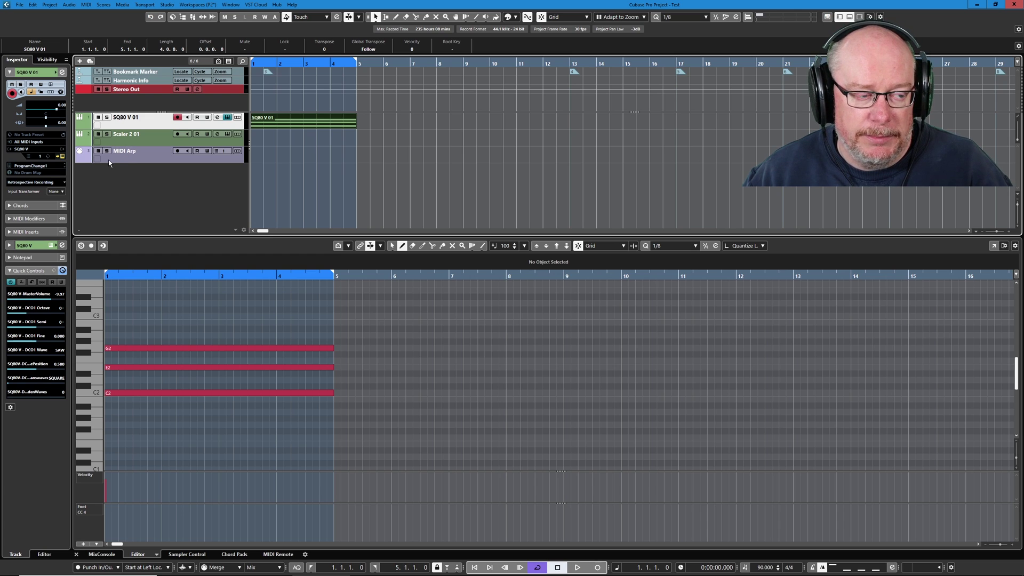
left_click(146, 139)
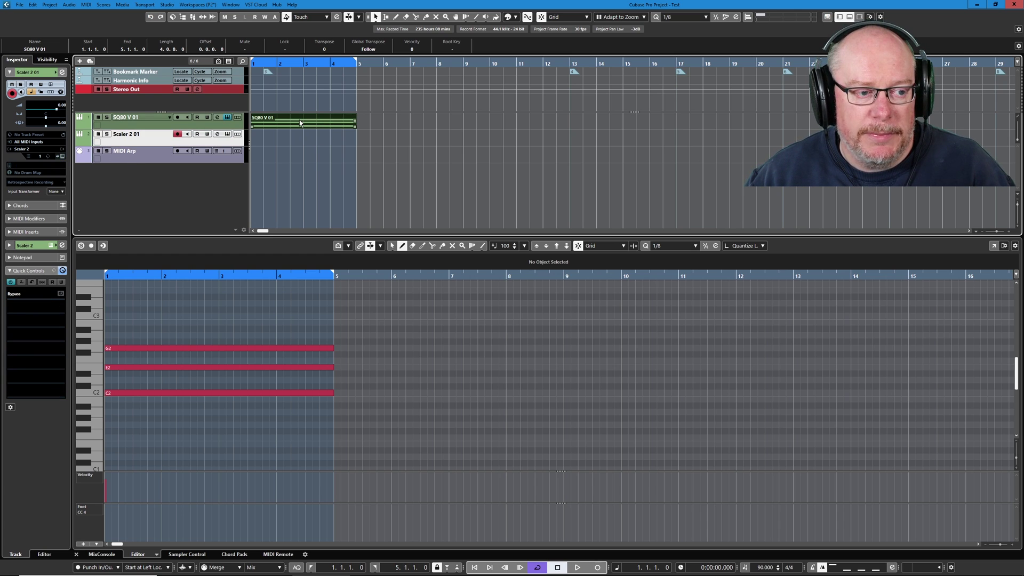
left_click_drag(299, 122, 300, 134)
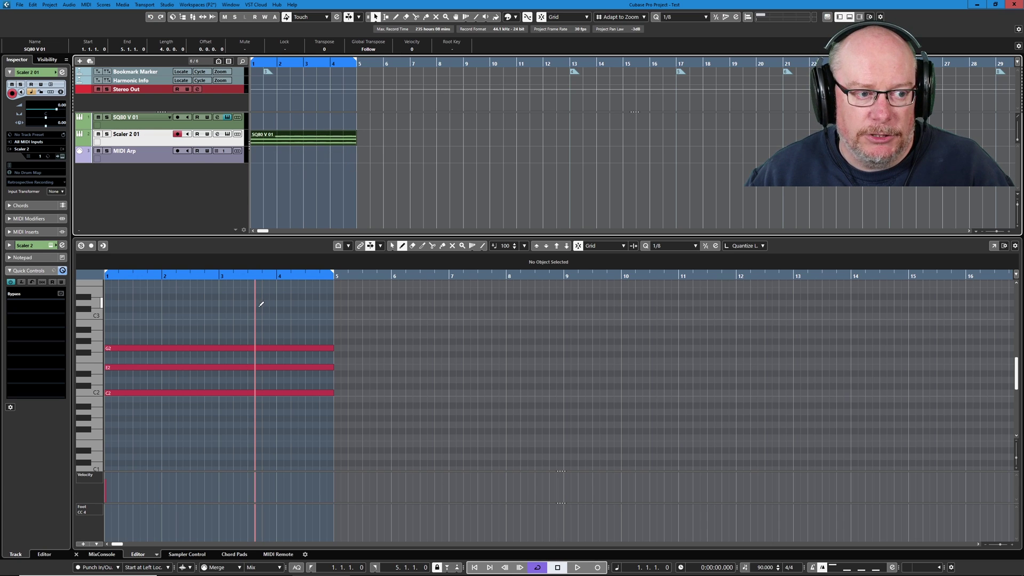
Step: Set the MIDI Arp track's MIDI input to the SQ80 V Midi In
left_click(148, 160)
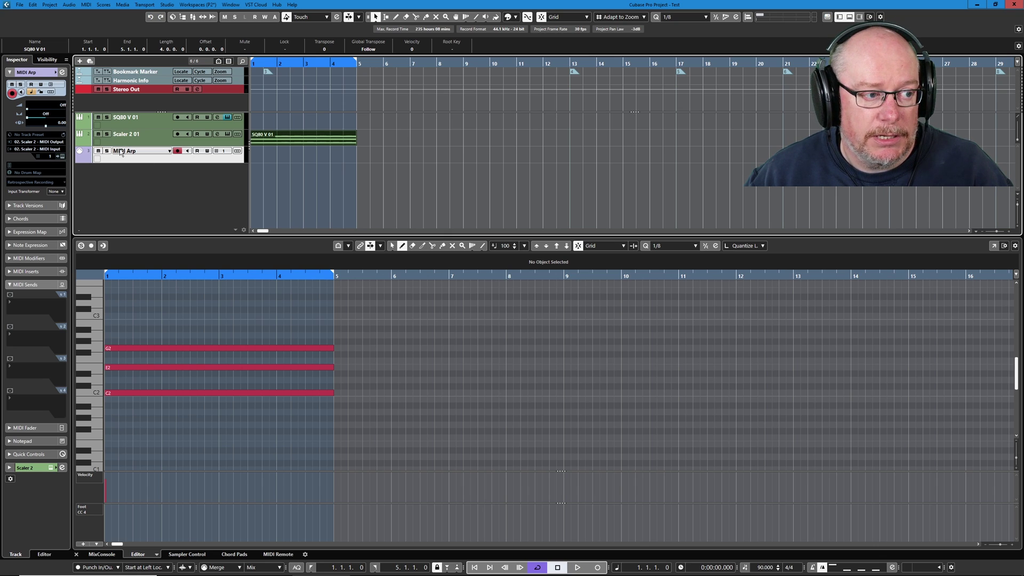
left_click(40, 150)
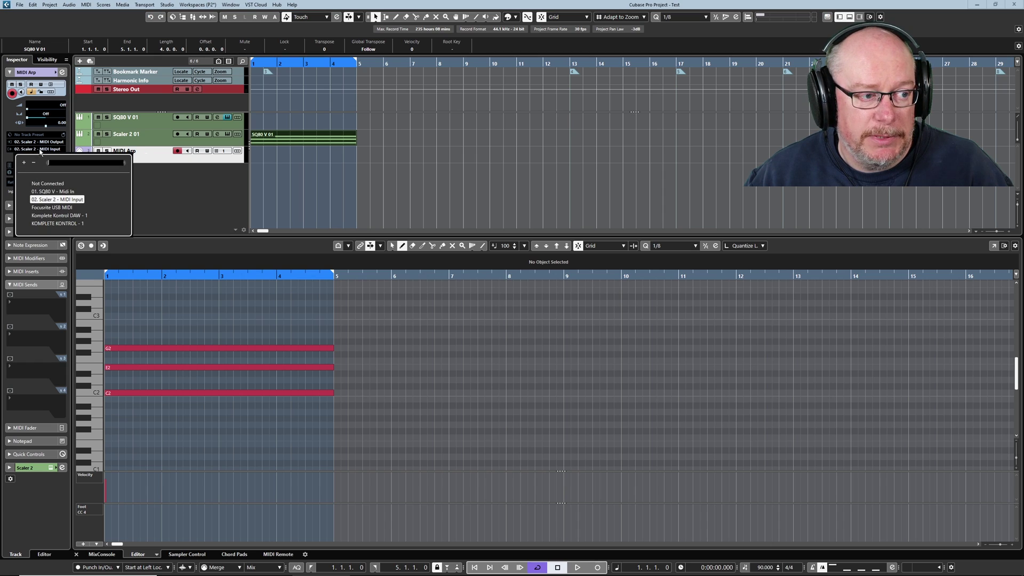
left_click(49, 192)
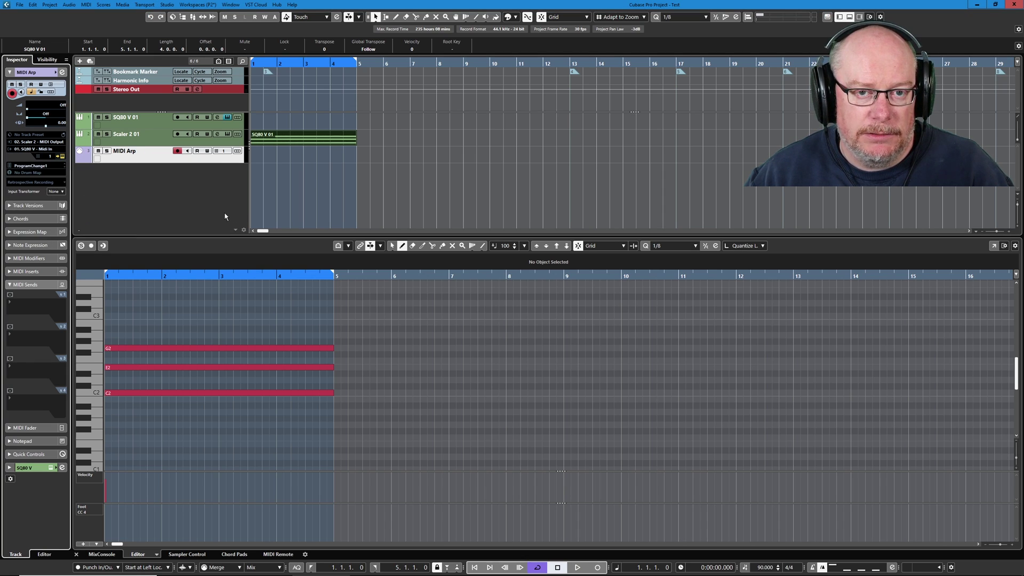
Step: Move the SQ80 V 01 track below Scaler 2 01, then reselect MIDI Arp
left_click(153, 123)
left_click_drag(153, 122, 147, 142)
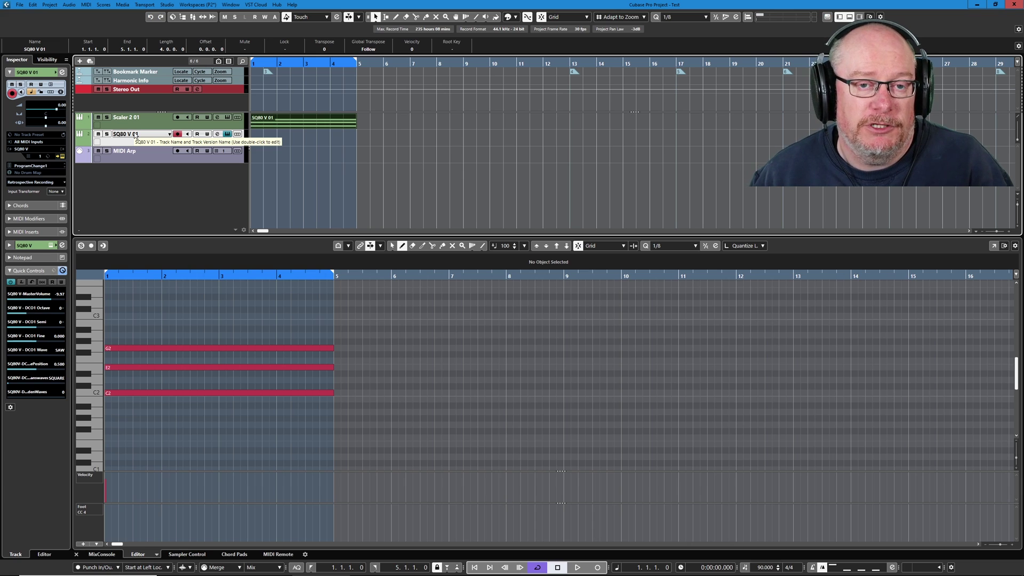
left_click(152, 156)
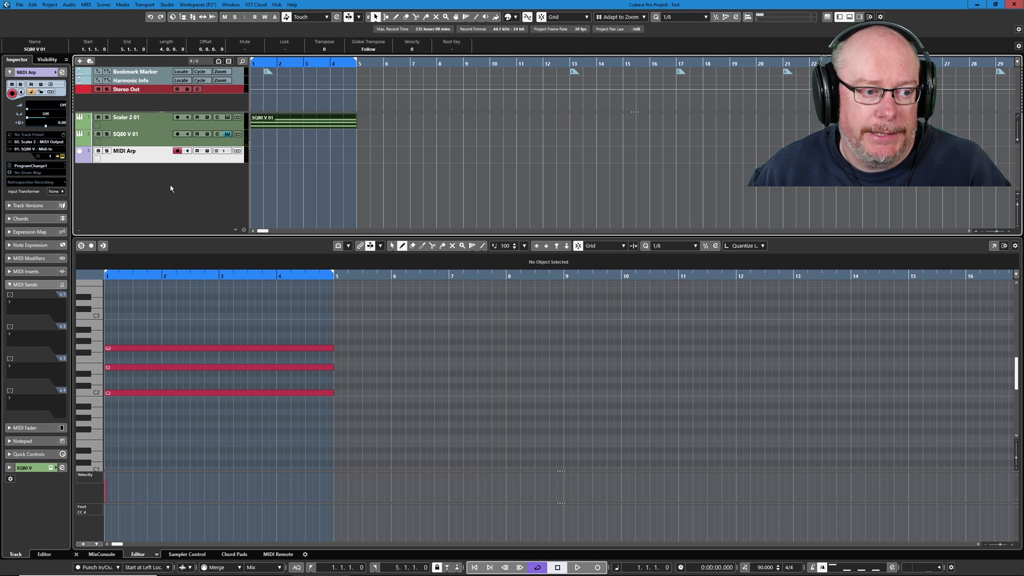
key("space")
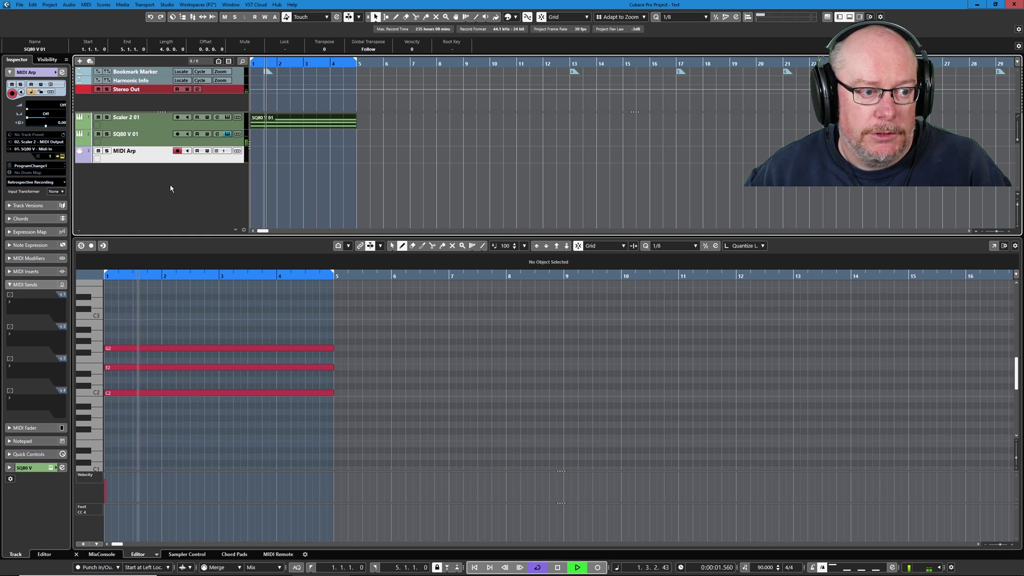
key("space")
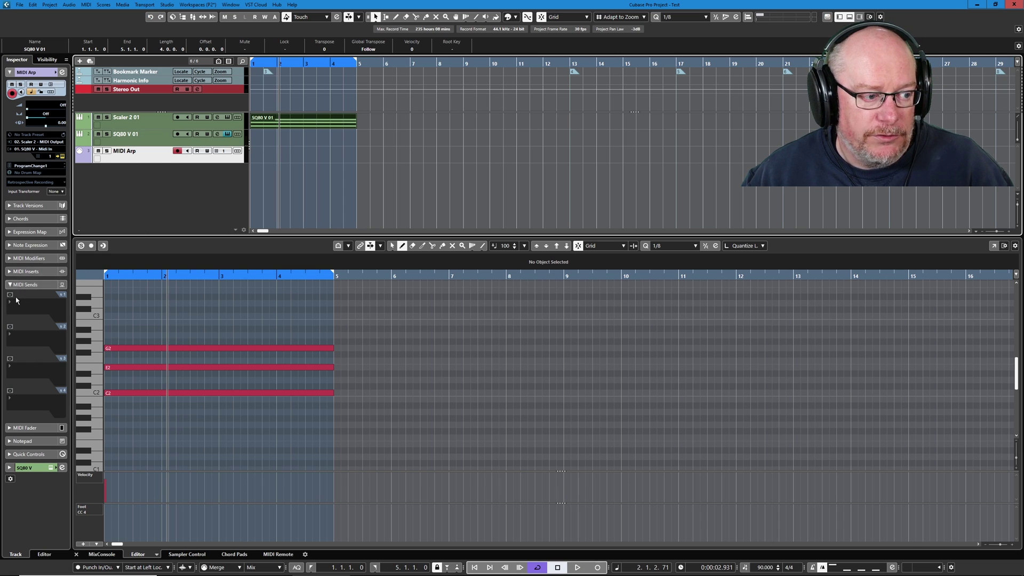
Step: Load Arpache 5 into the MIDI Arp track's first MIDI insert slot
left_click(28, 272)
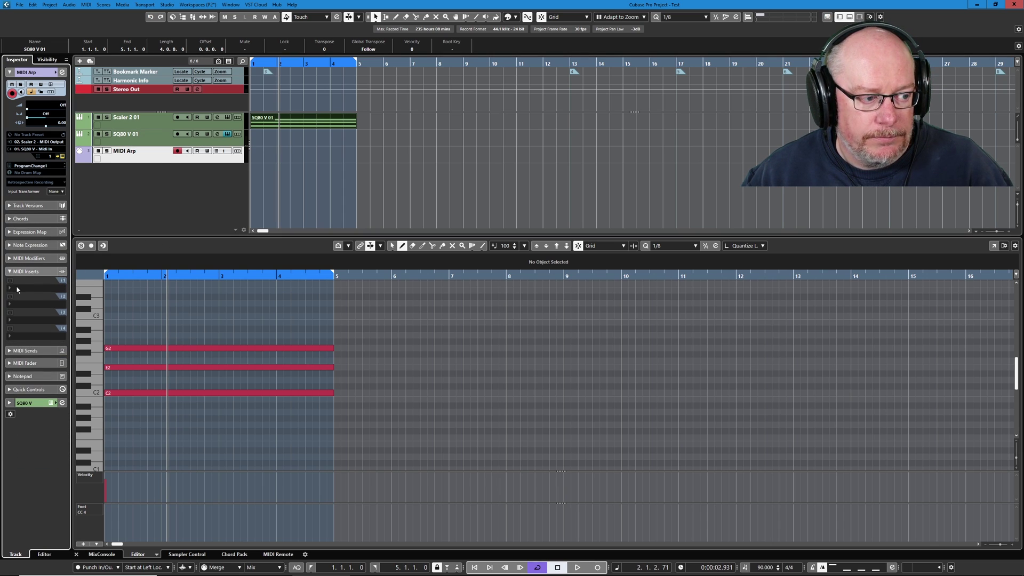
left_click(18, 288)
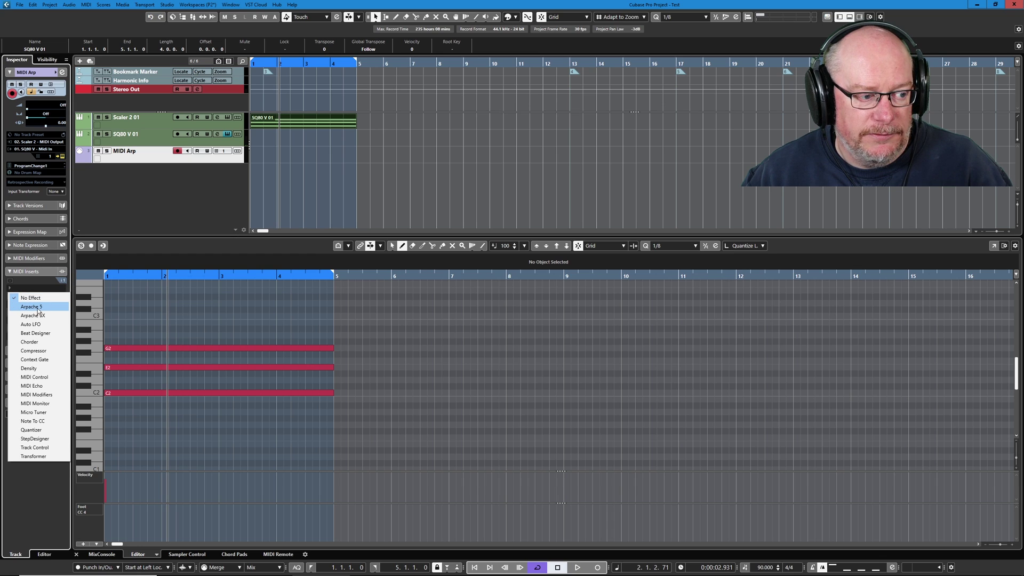
left_click(35, 308)
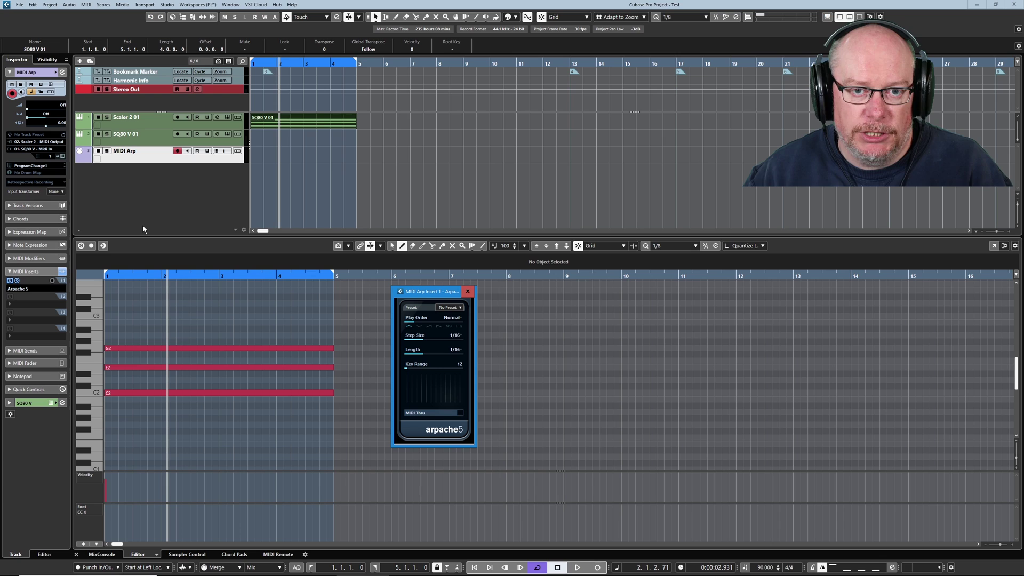
key("space")
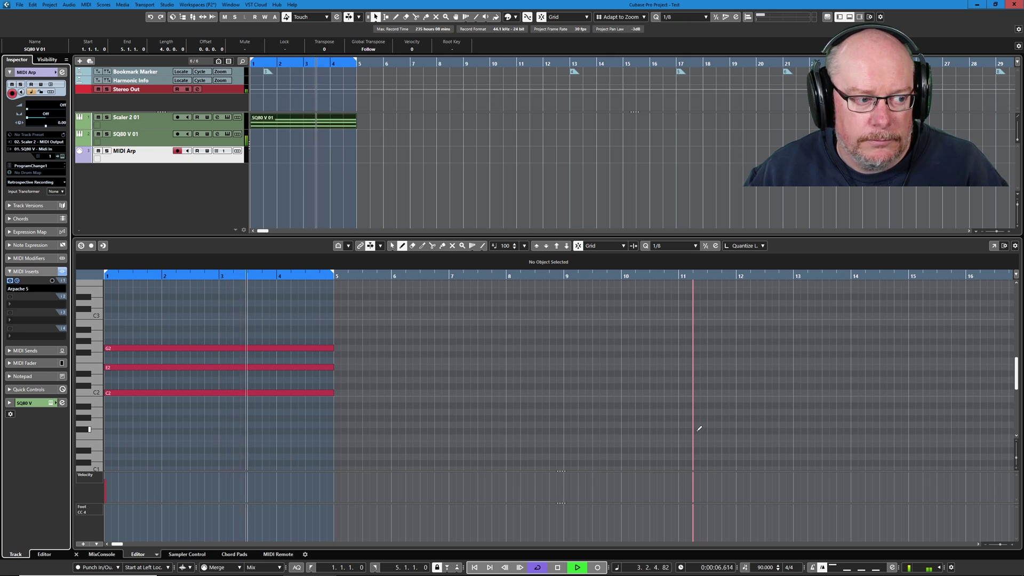
key("space")
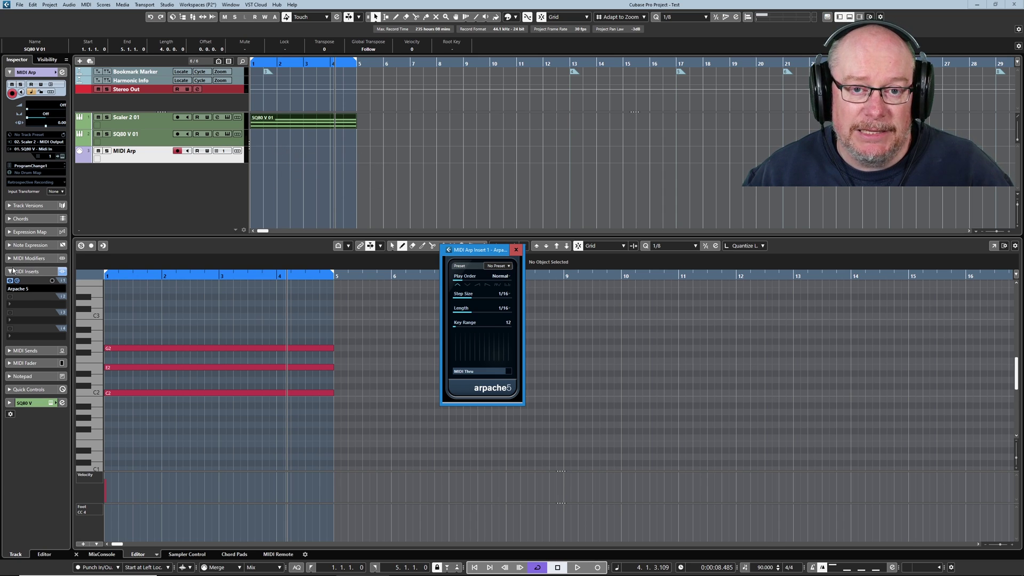
Step: Record Arpache 5's output from bar 1 onto MIDI Arp, then rewind and zoom to the notes
left_click(52, 281)
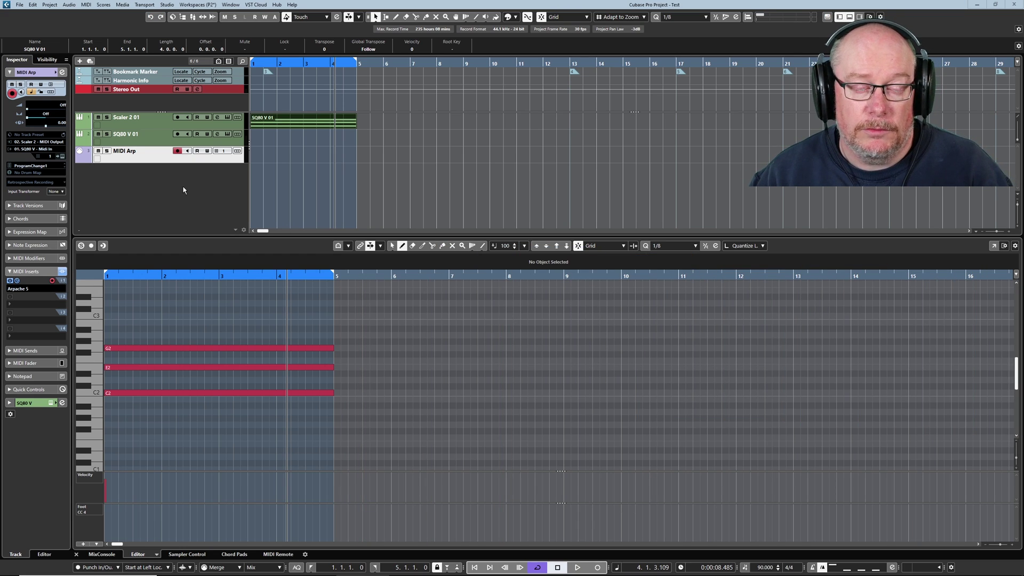
key("KP_Multiply")
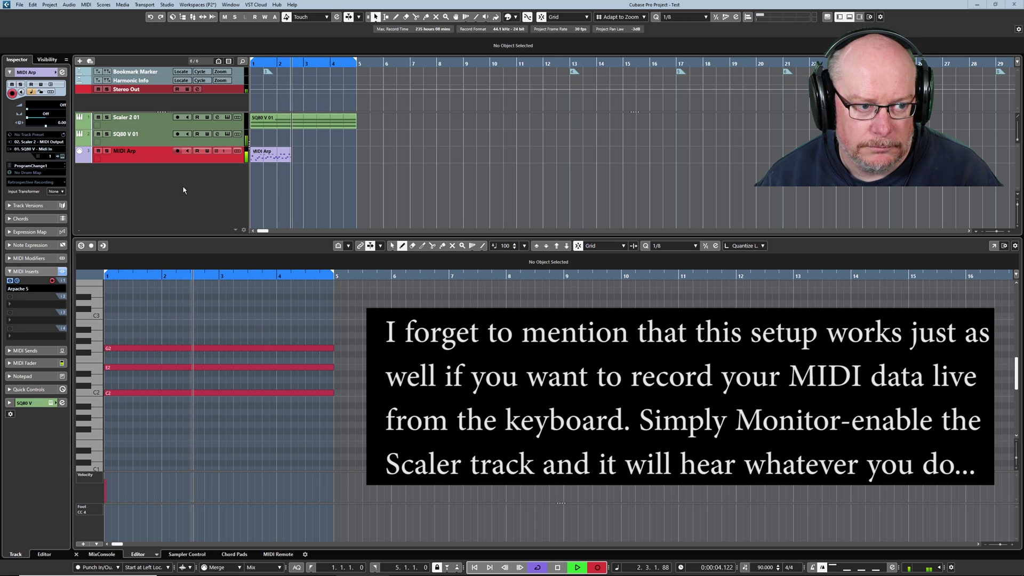
key("space")
key("Home")
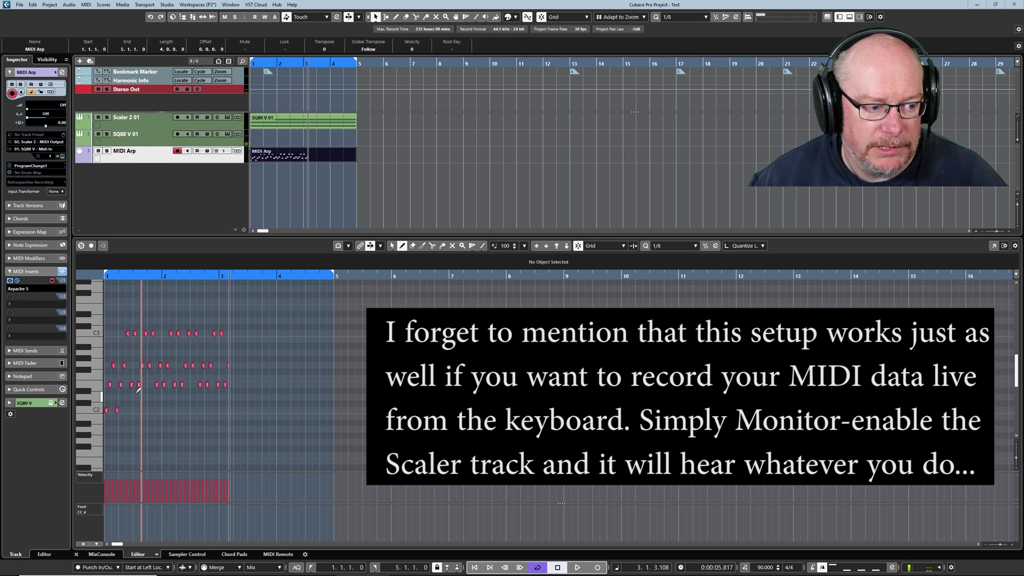
key("h")
key("h")
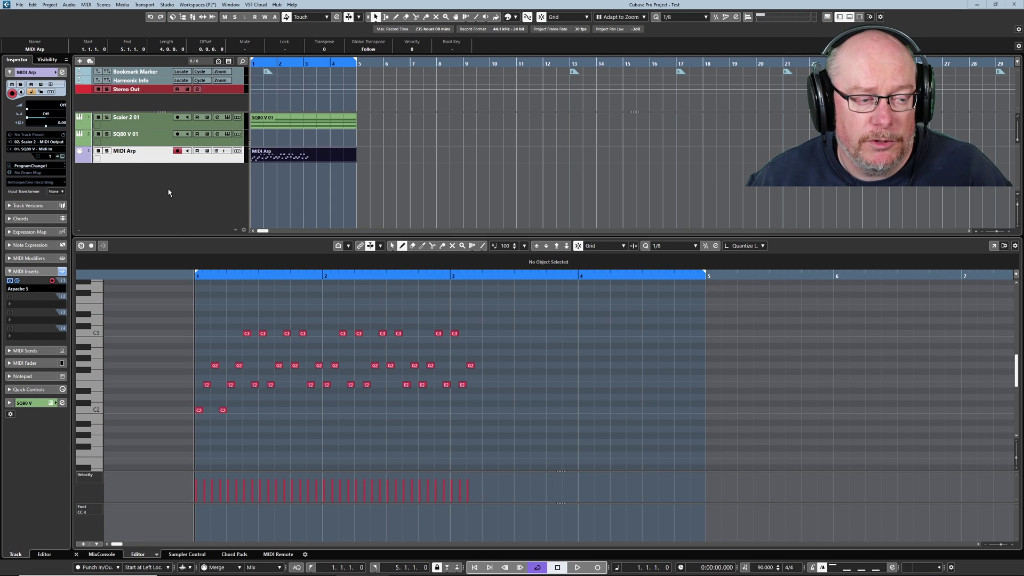
Step: Show the SQ80 V 01 part's held C2–E2–G2 chord in the Key Editor, then select SQ80 V 01
left_click(133, 125)
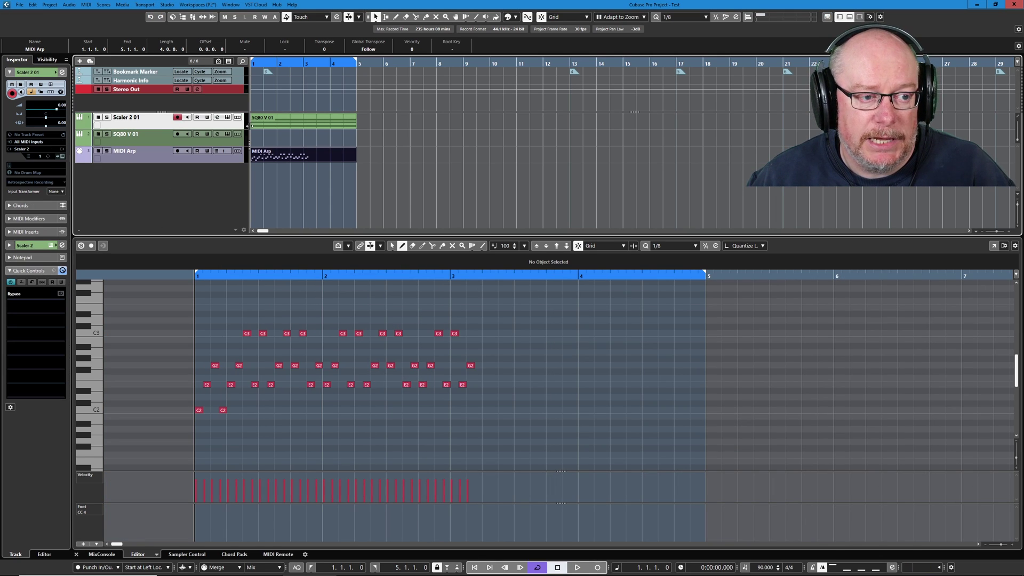
left_click(301, 122)
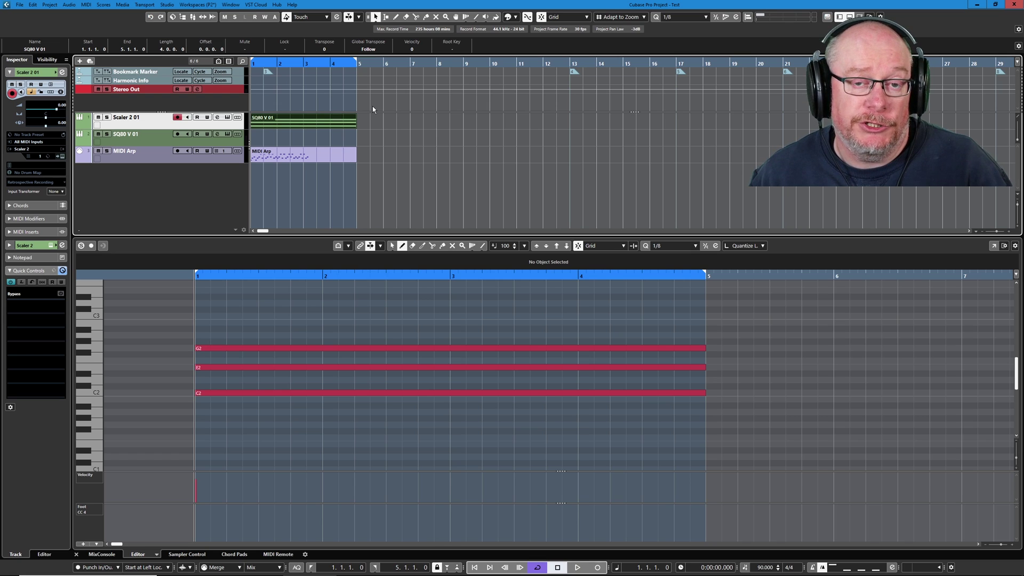
left_click(131, 155)
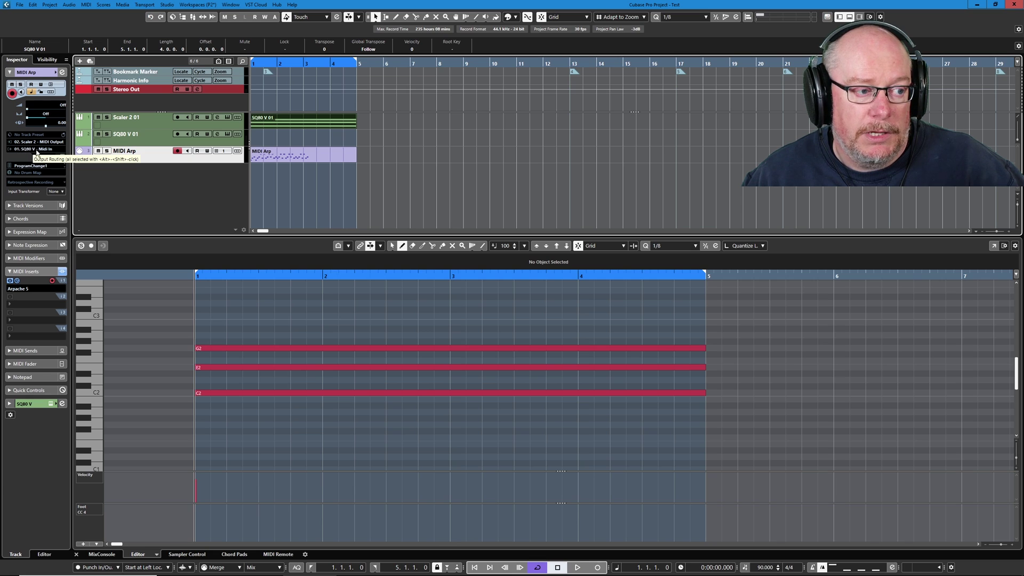
left_click(135, 144)
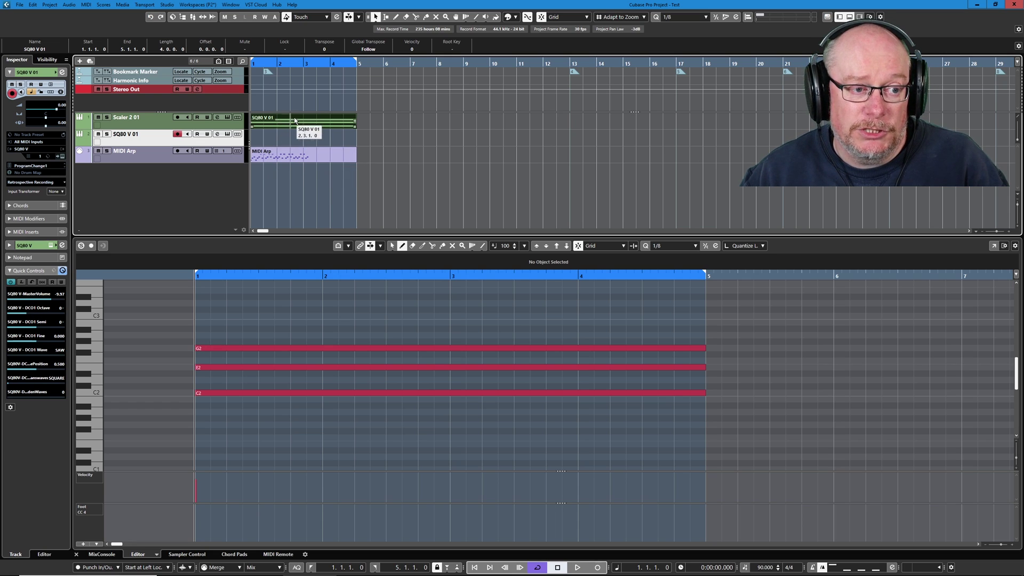
Step: Mute the SQ80 V 01 chord part on the Scaler 2 01 track, then clear the selection
key("7")
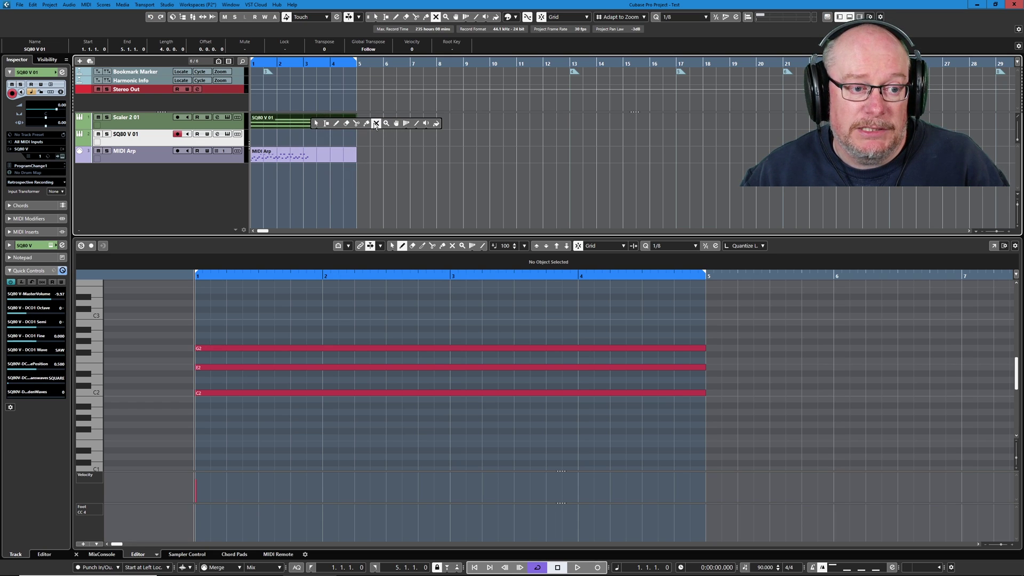
left_click(302, 124)
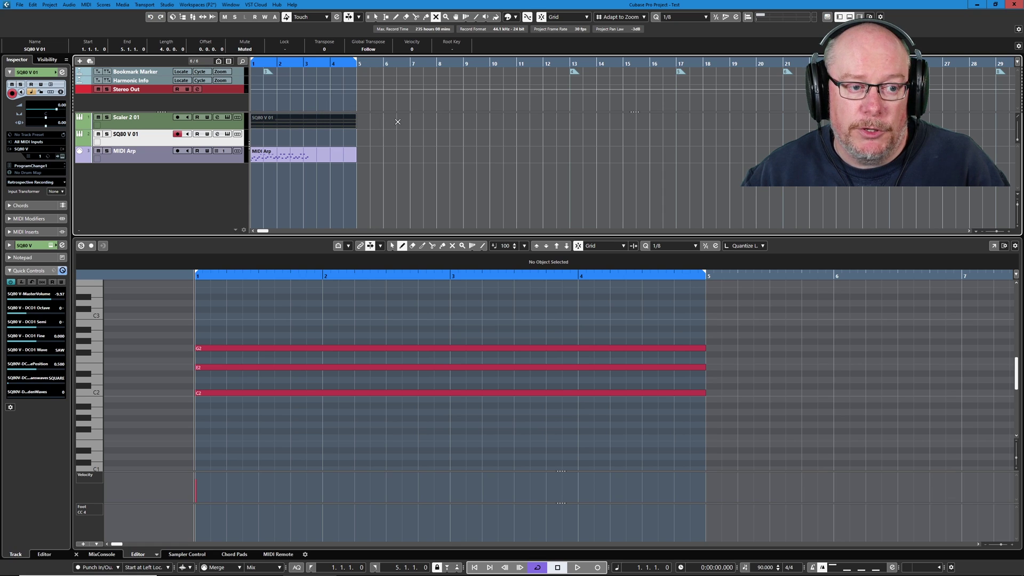
key("1")
left_click(385, 120)
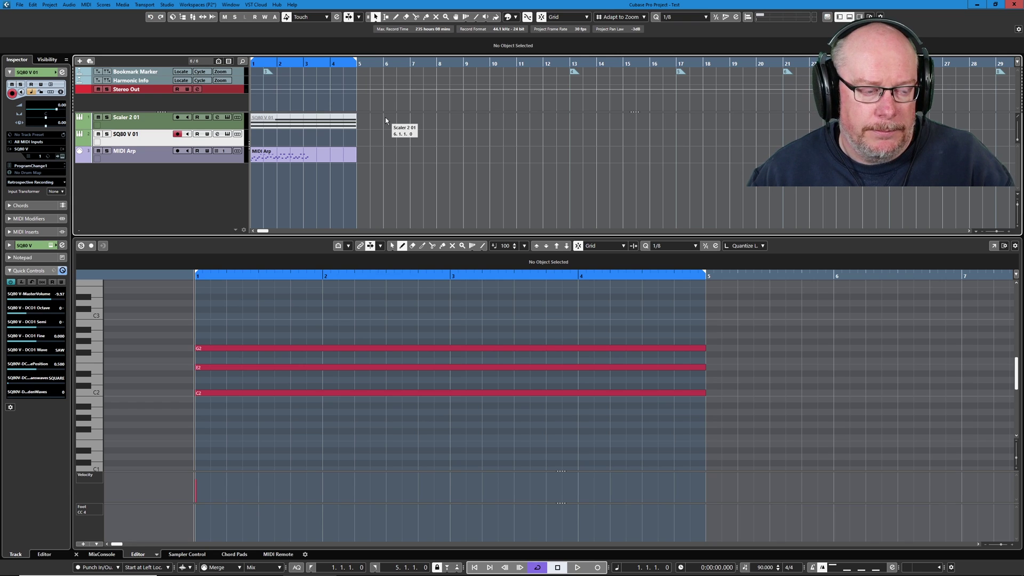
Step: Play back and show the MIDI Arp part's C2, E2, G2, C3 arpeggio notes, selecting the MIDI Arp track
key("space")
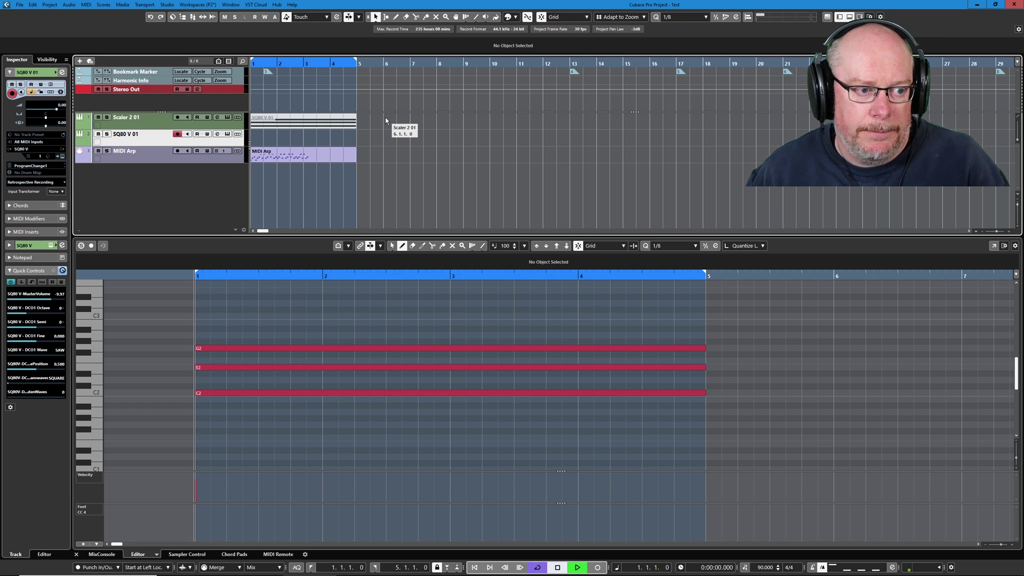
left_click(318, 156)
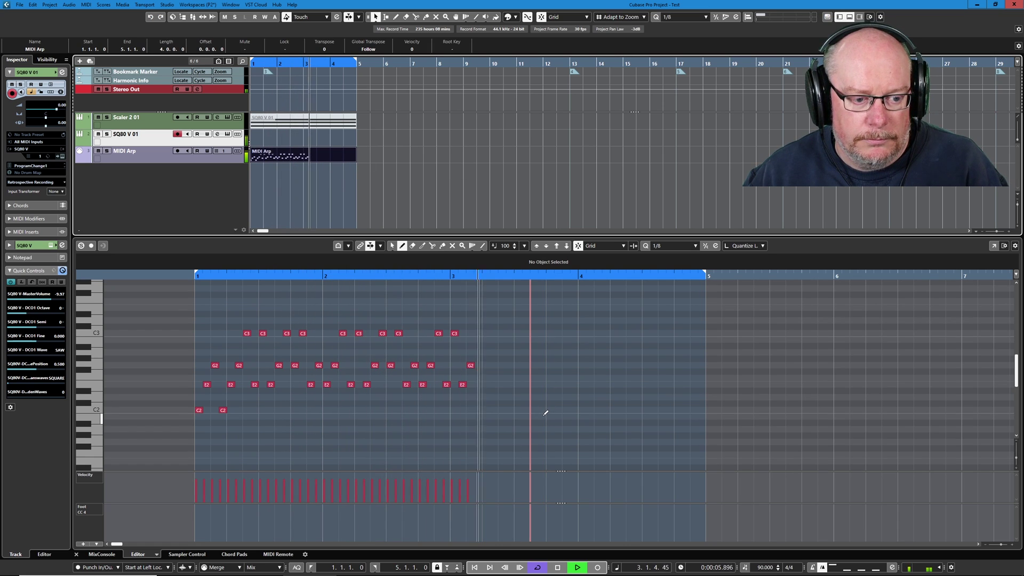
key("space")
key("1")
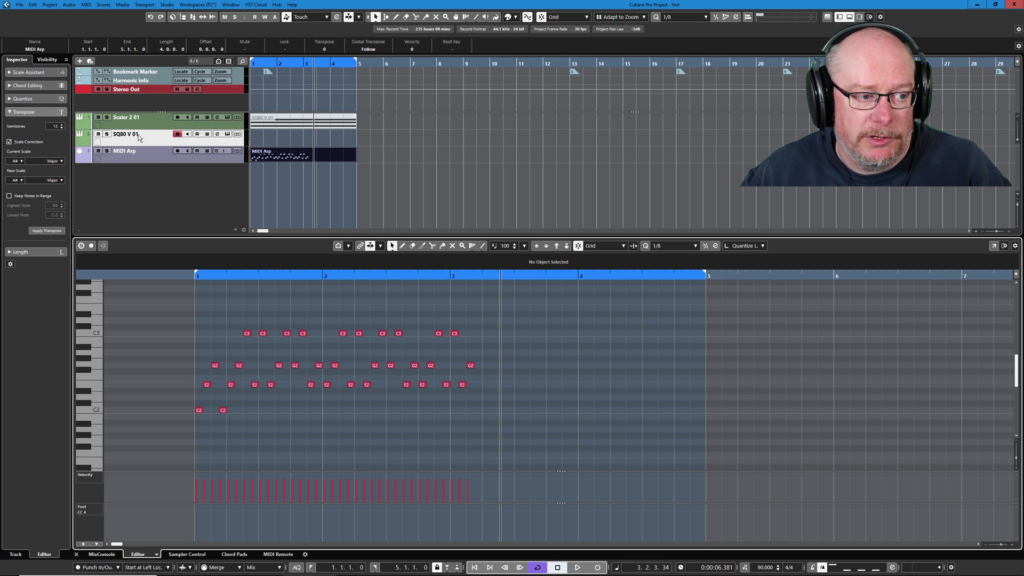
left_click(143, 153)
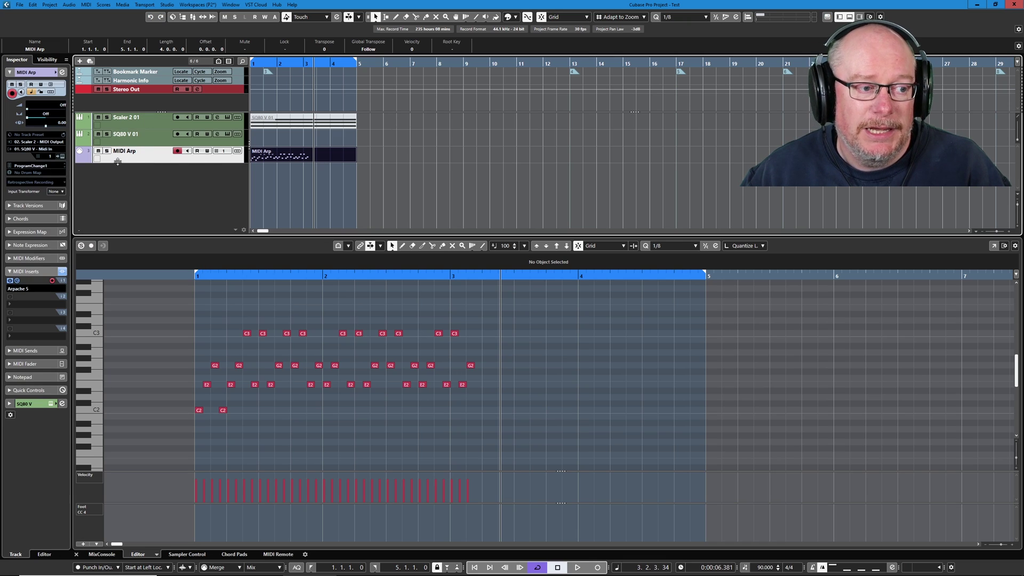